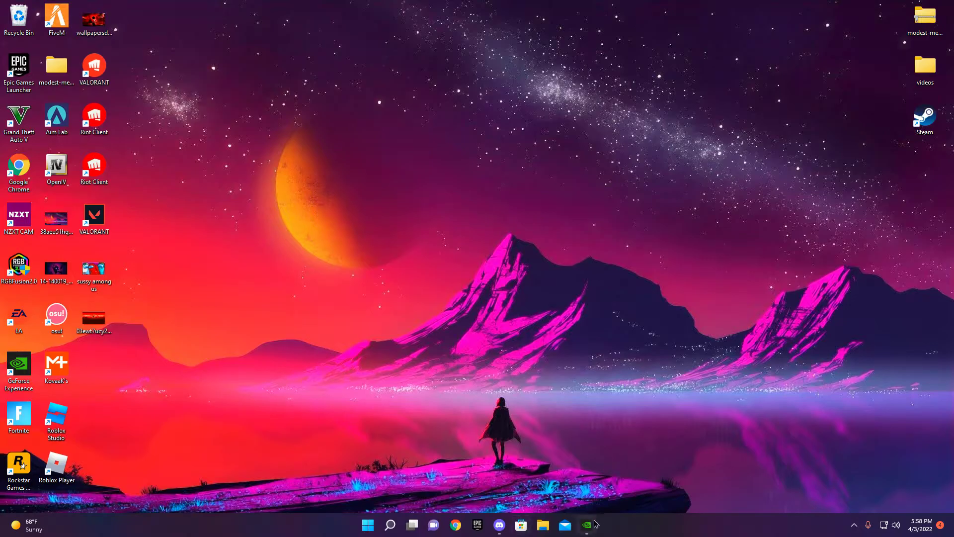
mouse_move(587, 521)
left_click(587, 526)
left_click(920, 10)
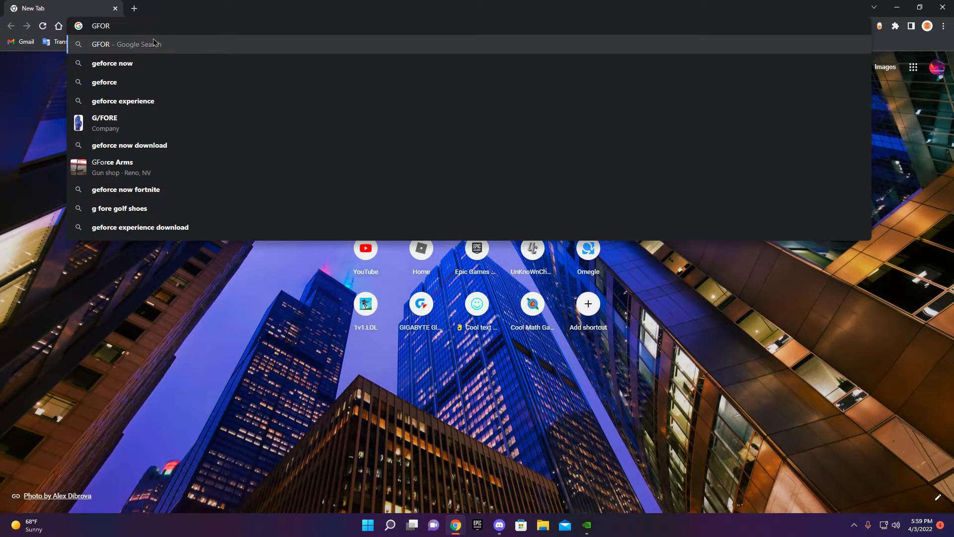
- Search the web for GeForce Experience, view its download page on NVIDIA's site, and minimize the browser
left_click(144, 101)
left_click(157, 146)
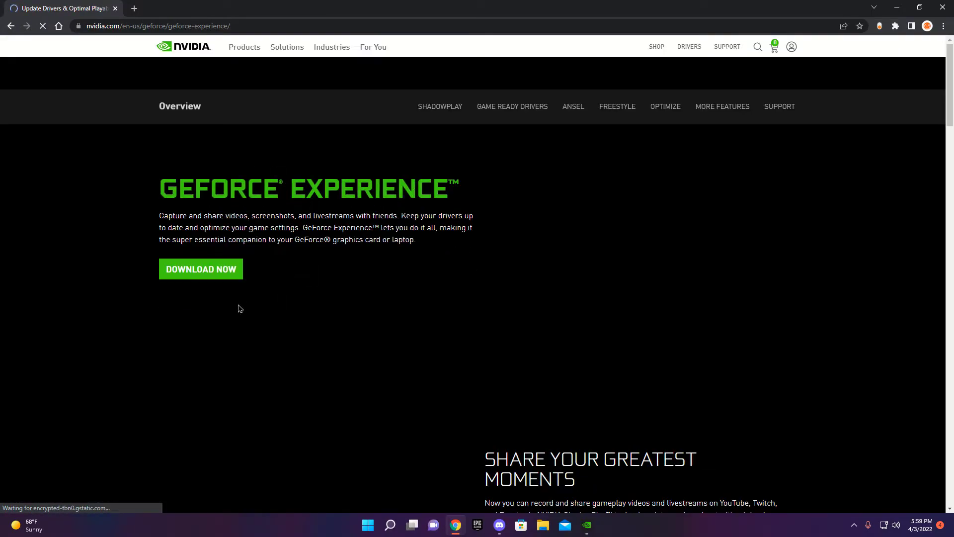
left_click(456, 525)
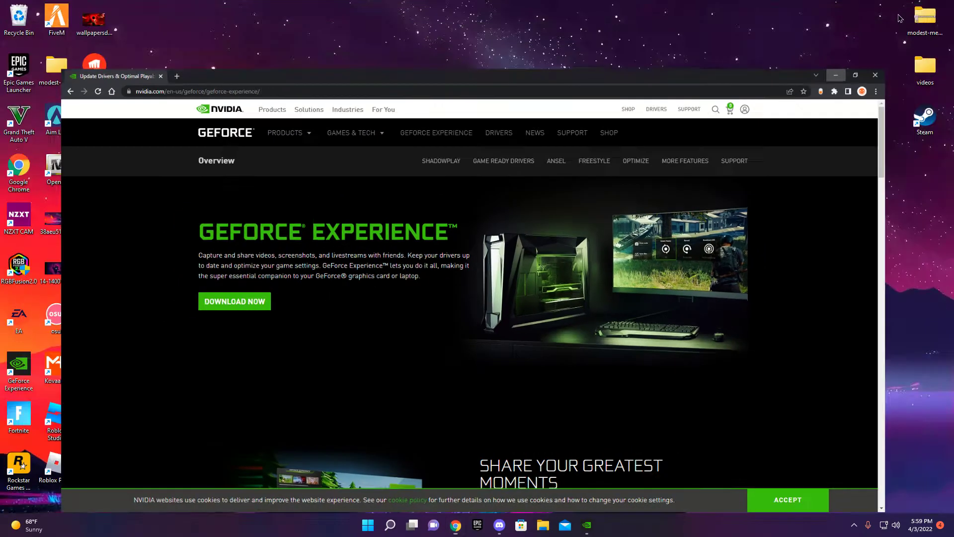
- Switch to GeForce Experience and view the In-Game Overlay section of its general settings
left_click(587, 527)
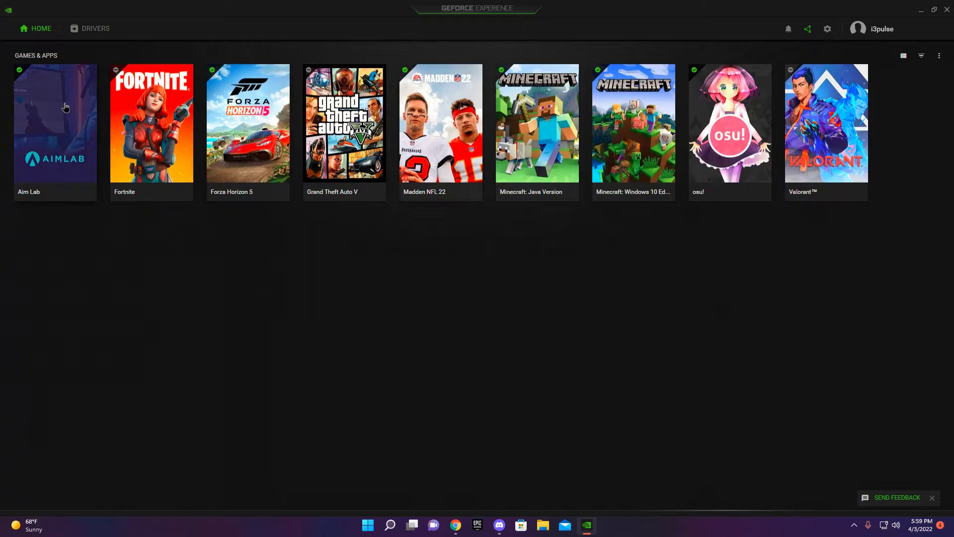
mouse_move(65, 82)
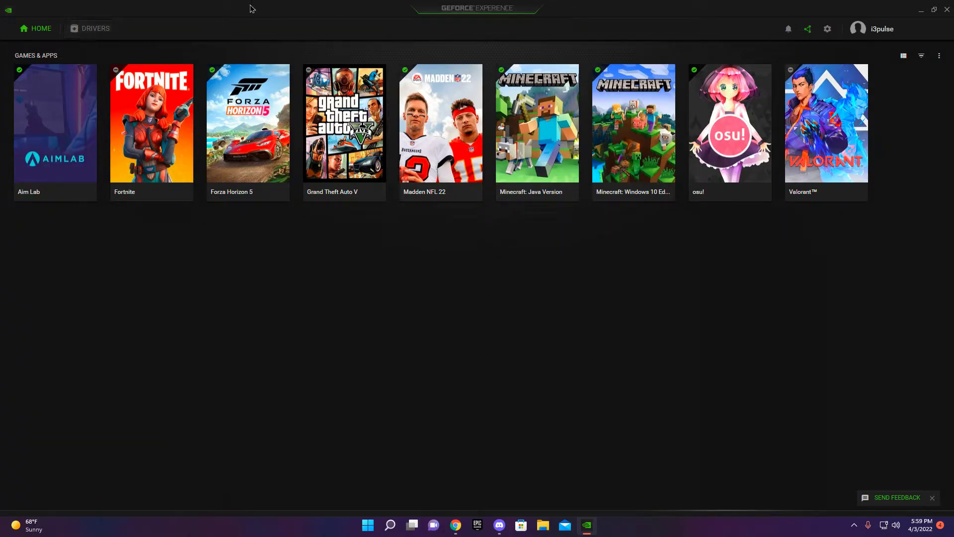
left_click(828, 30)
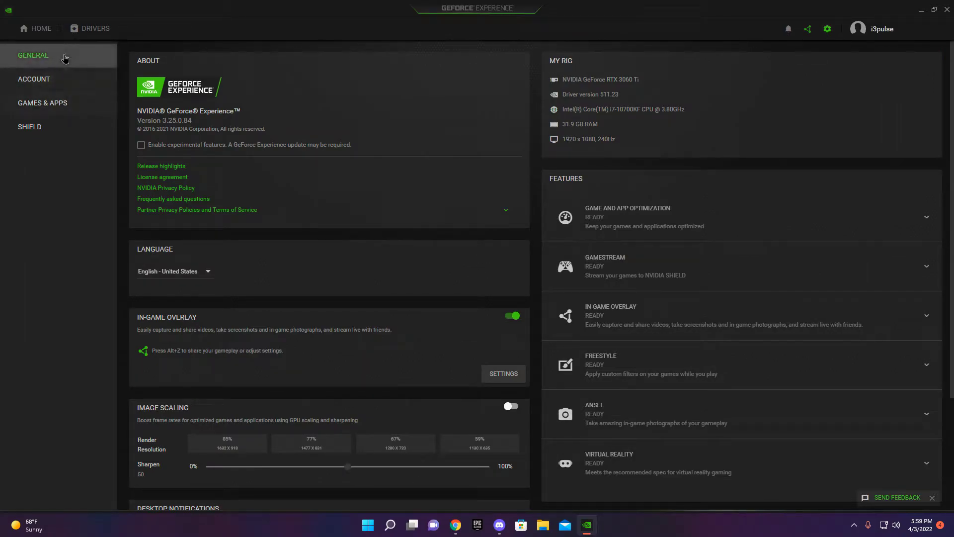
scroll(390, 237, "down", 2)
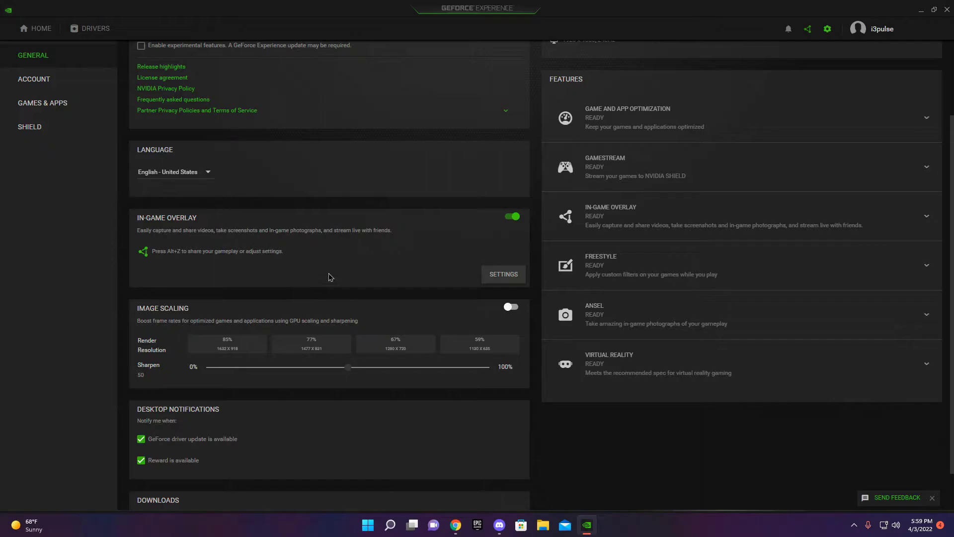
- Open the in-game overlay and review the Record shortcuts in its keyboard shortcut settings
key("alt+z")
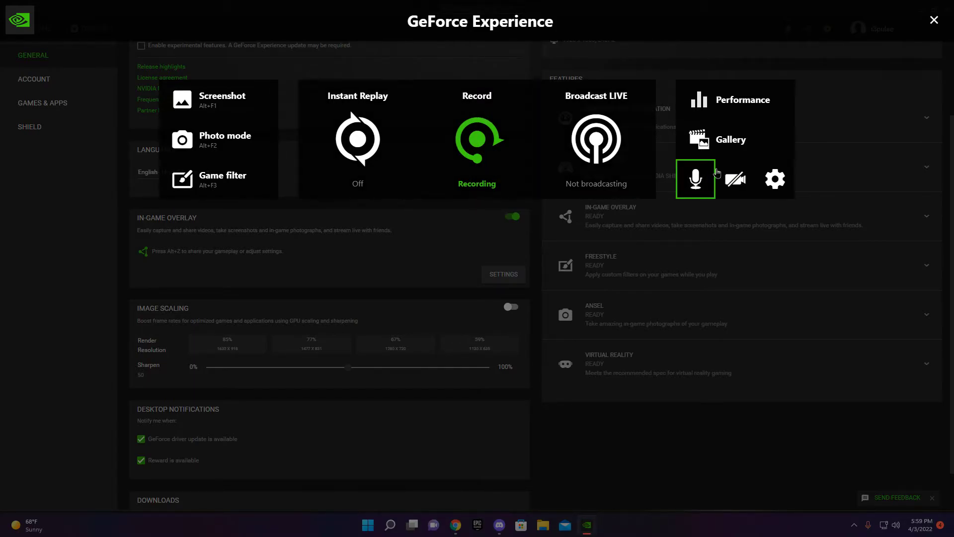
left_click(784, 183)
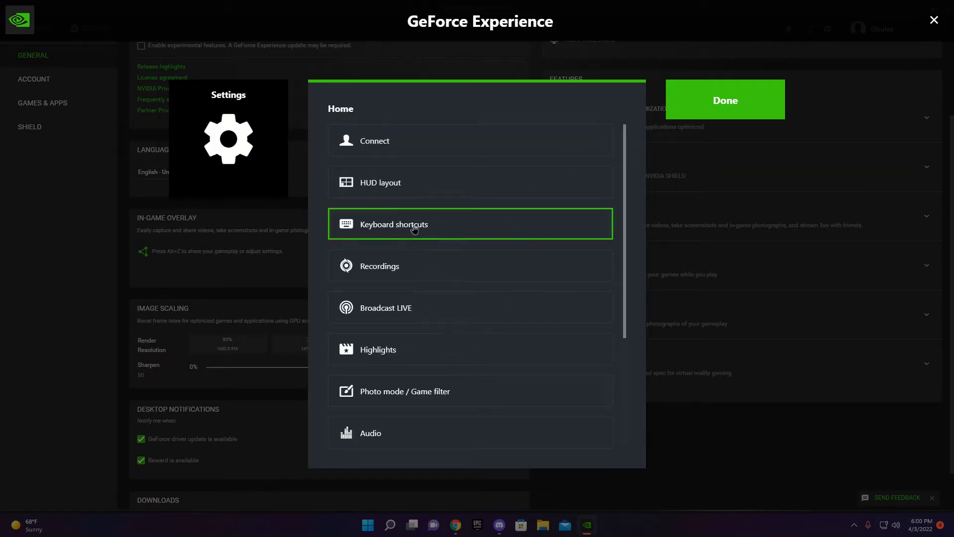
left_click(414, 229)
scroll(414, 218, "down", 2)
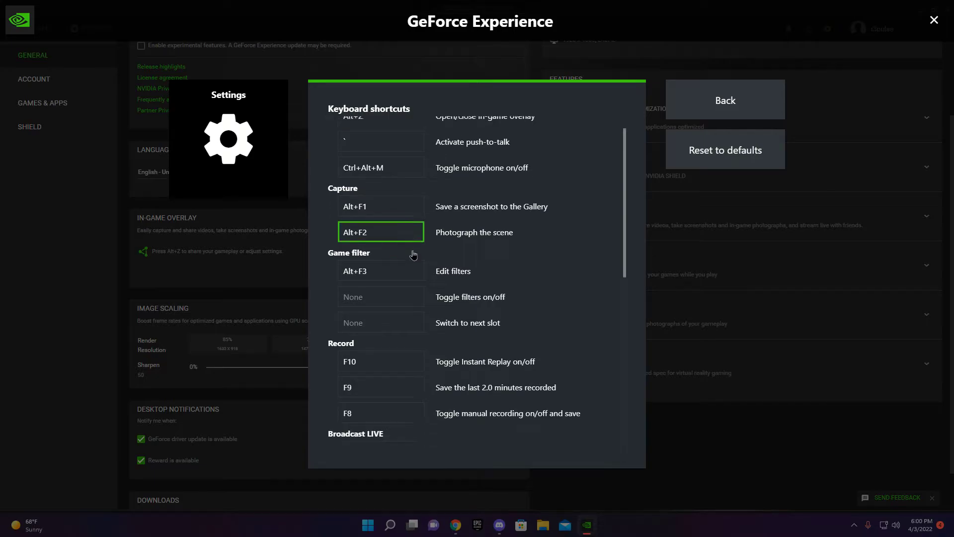
scroll(398, 251, "down", 2)
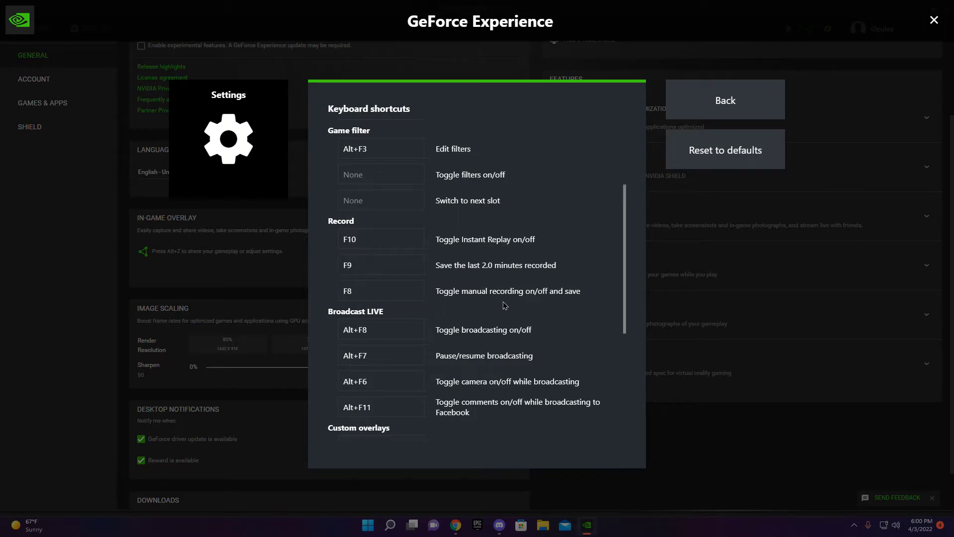
left_click(744, 106)
left_click(735, 102)
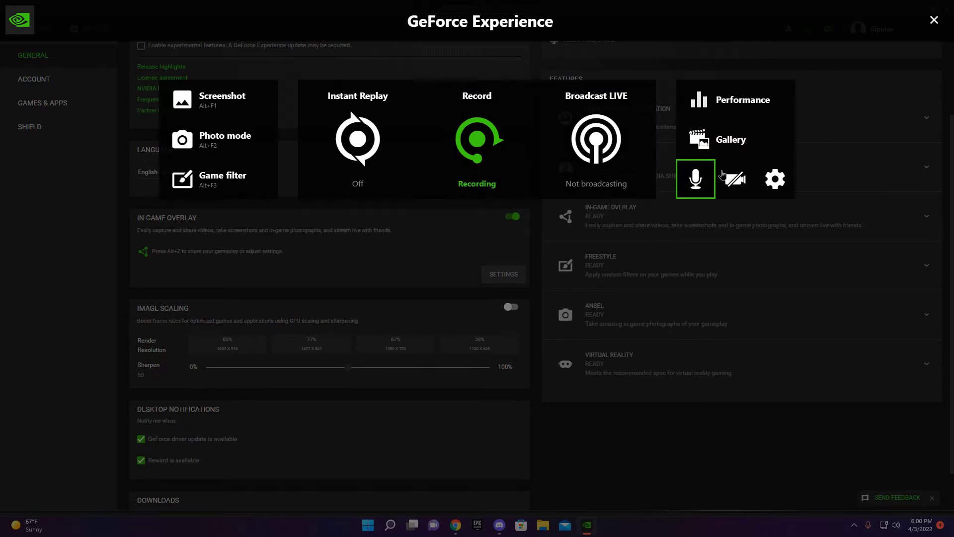
- Return to the overlay's keyboard shortcut settings and examine the Record and Broadcast LIVE shortcuts
left_click(775, 178)
left_click(417, 222)
scroll(485, 352, "down", 3)
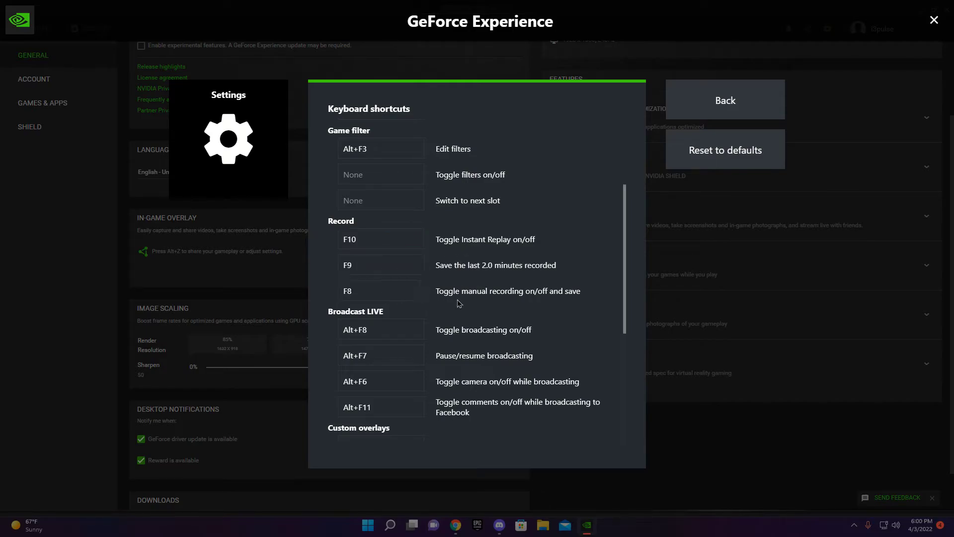
scroll(485, 331, "down", 1)
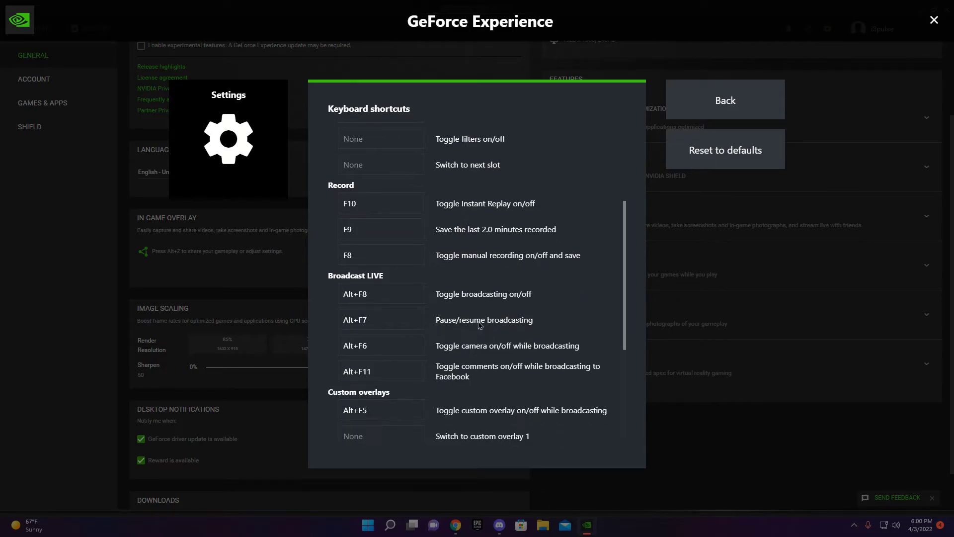
scroll(431, 358, "down", 1)
scroll(515, 346, "up", 1)
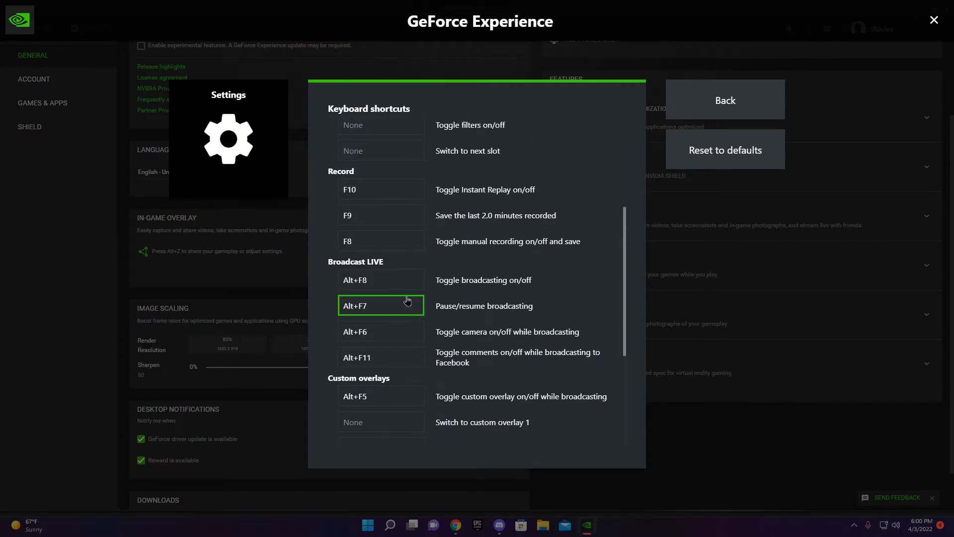
scroll(421, 300, "up", 4)
left_click(742, 114)
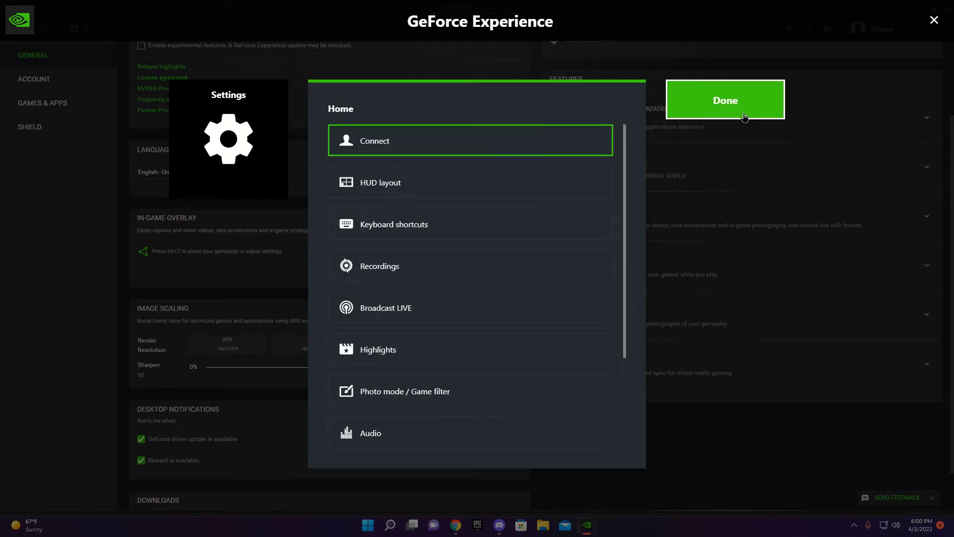
- Check the folder locations in the Recordings settings and the system sound and microphone options in the Audio settings
left_click(426, 277)
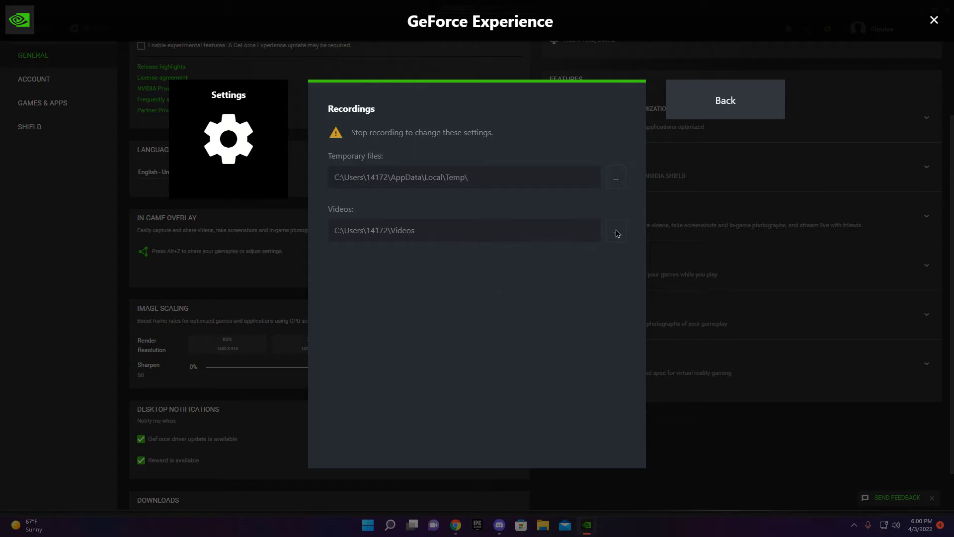
left_click(674, 116)
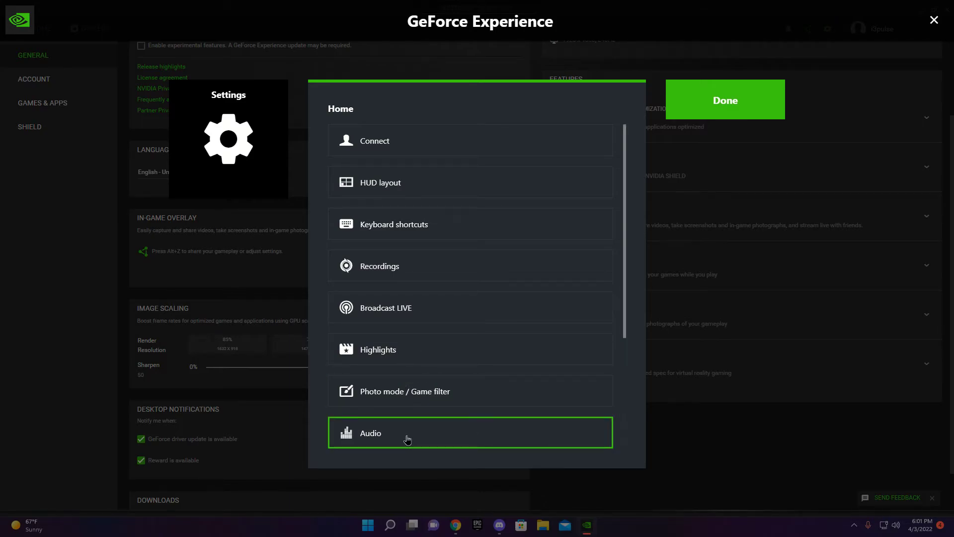
left_click(373, 431)
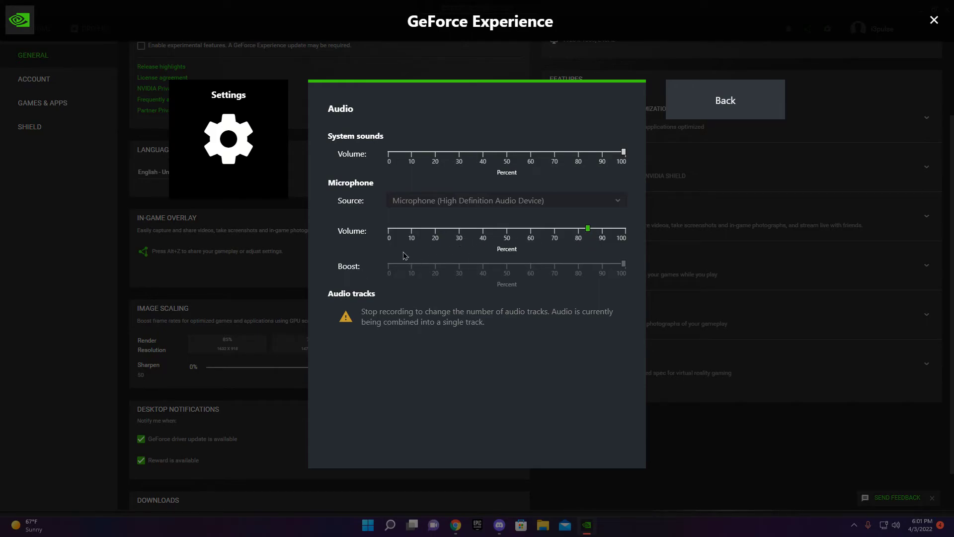
left_click(704, 111)
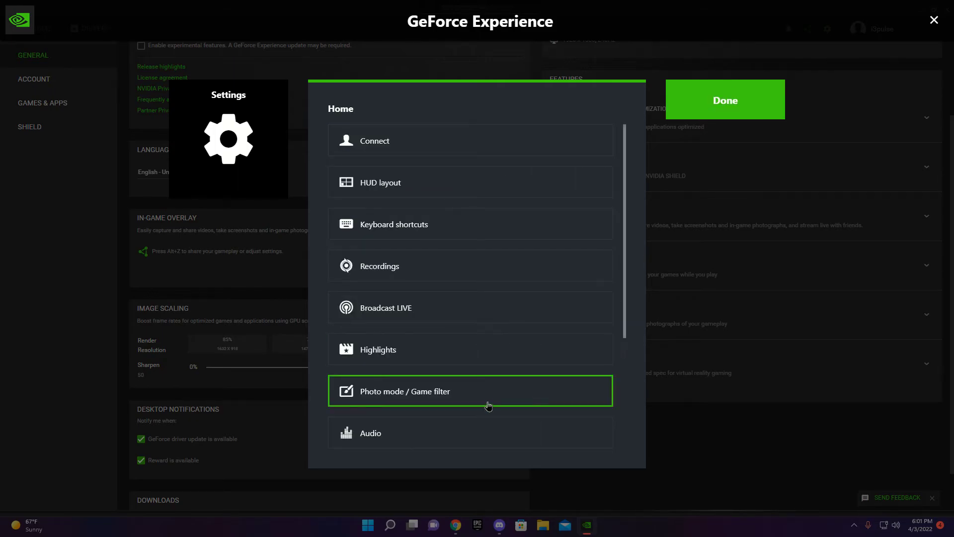
- Review the Instant Replay length, quality, resolution, frame rate and bit rate in the Video capture settings, and close the overlay
scroll(472, 392, "down", 2)
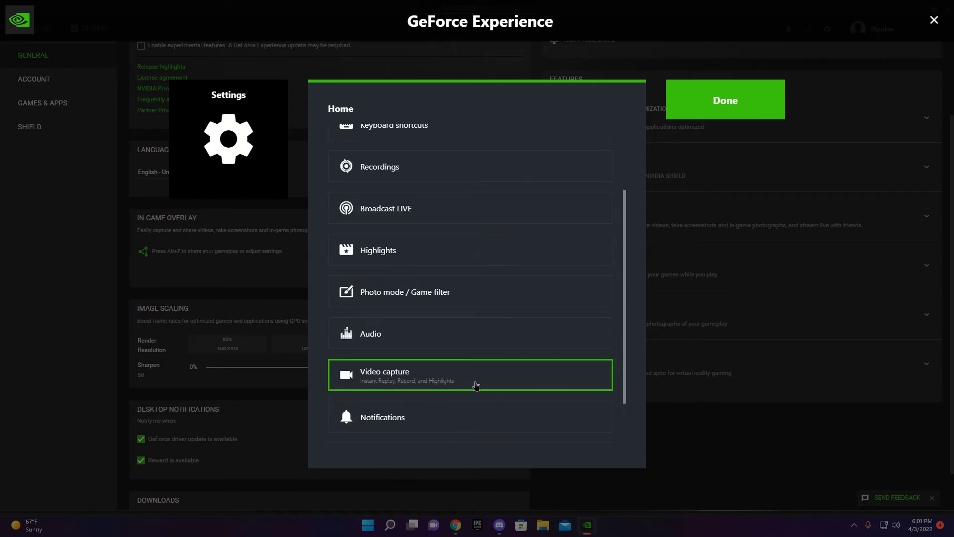
left_click(461, 385)
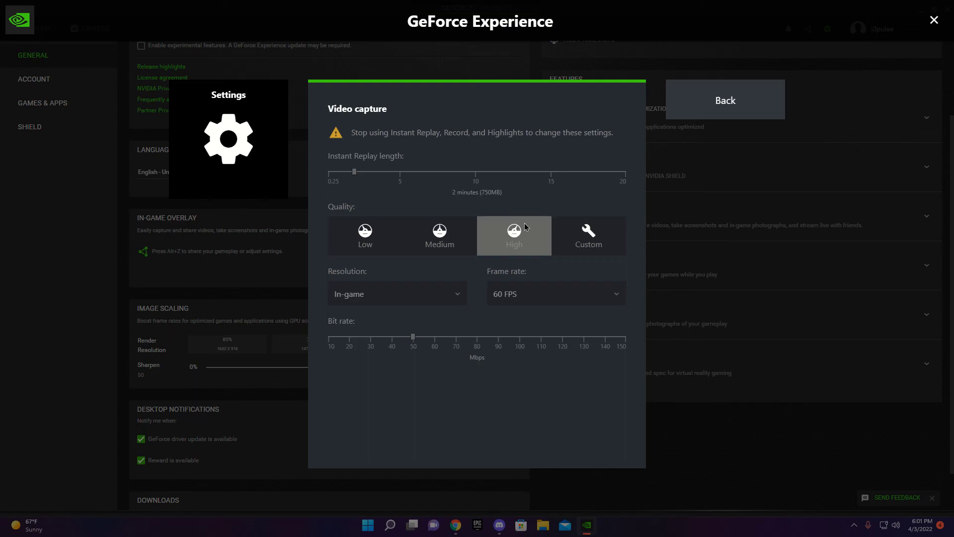
left_click(728, 114)
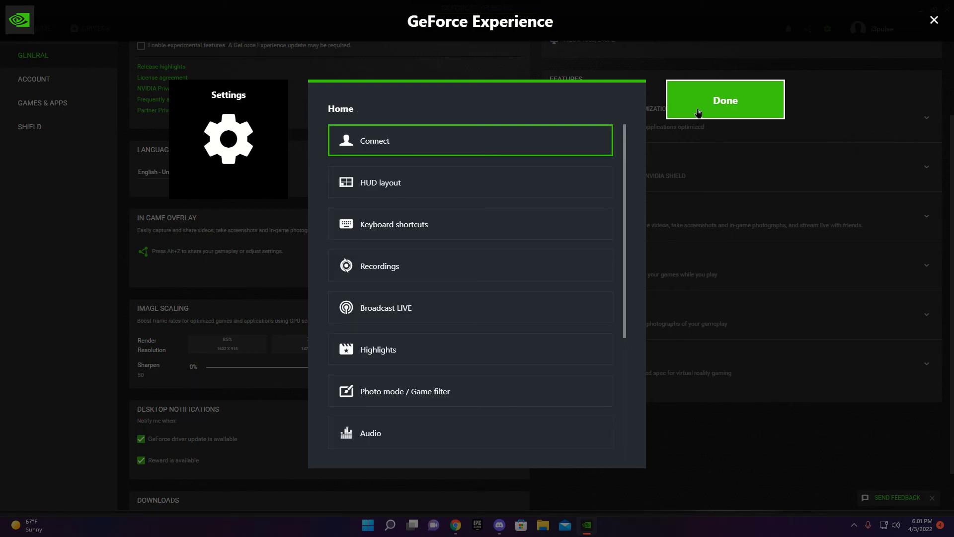
left_click(698, 114)
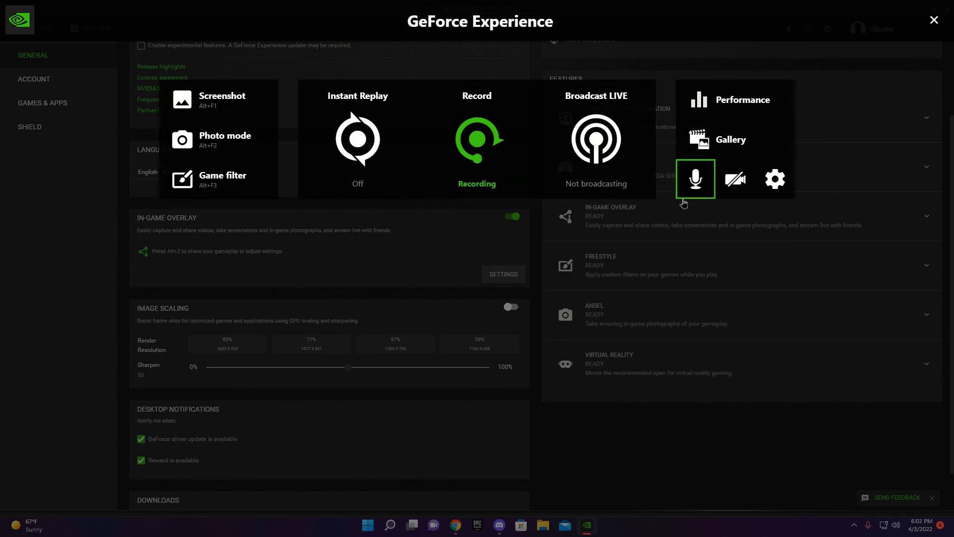
key("alt+z")
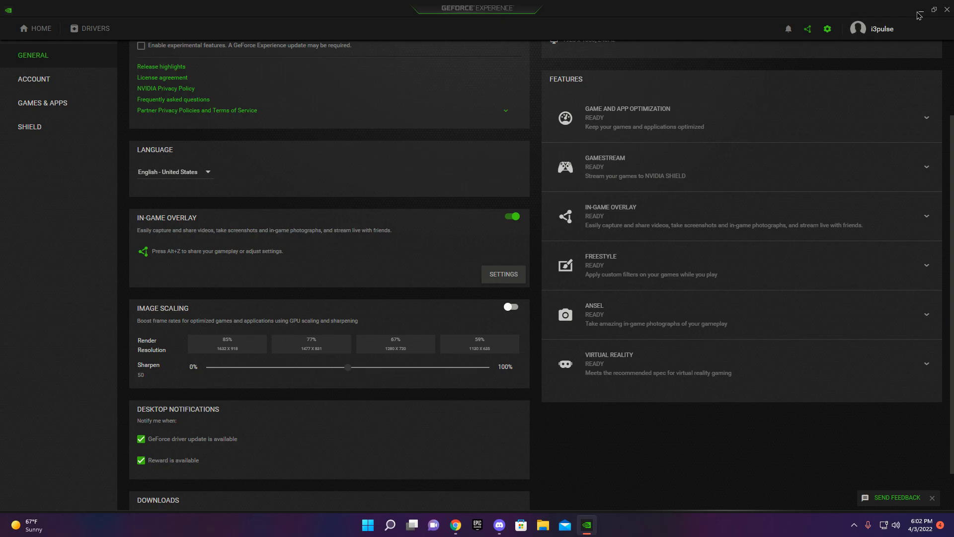